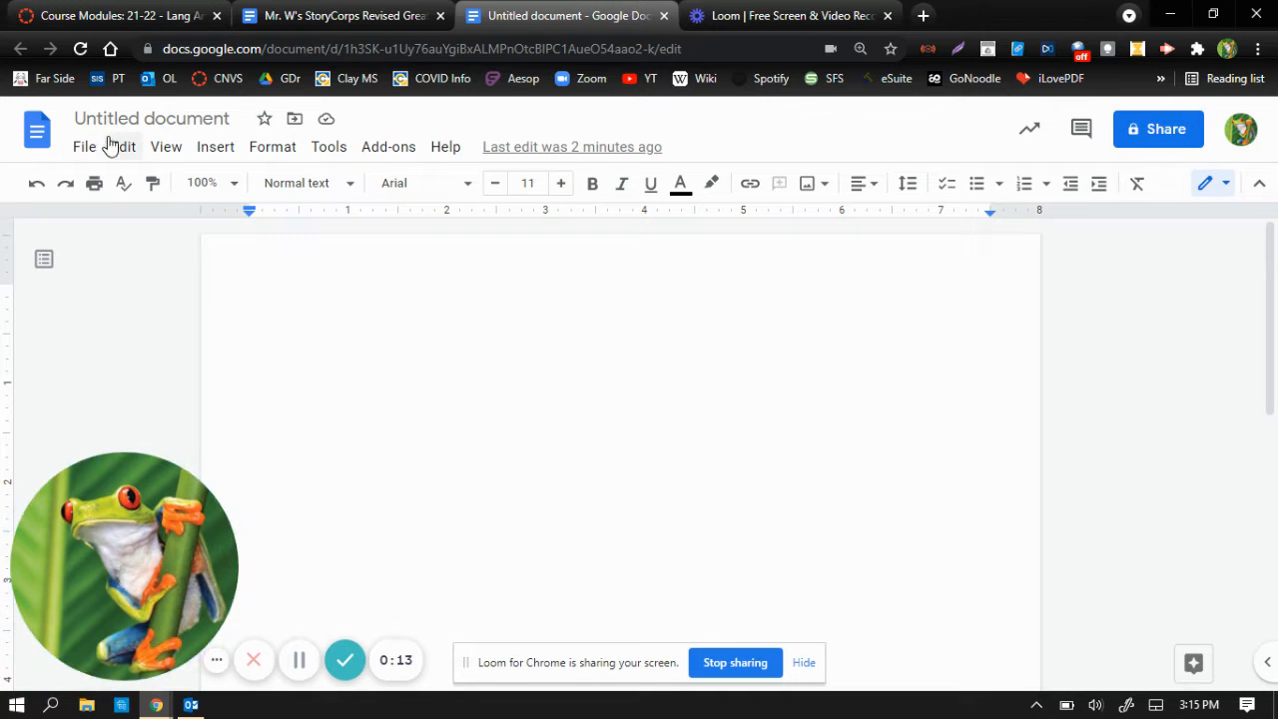
# Step: Dictate a sample paragraph about Google transcribing speech and spoken punctuation into the blank document with voice typing, and stop the dictation
pyautogui.click(330, 150)
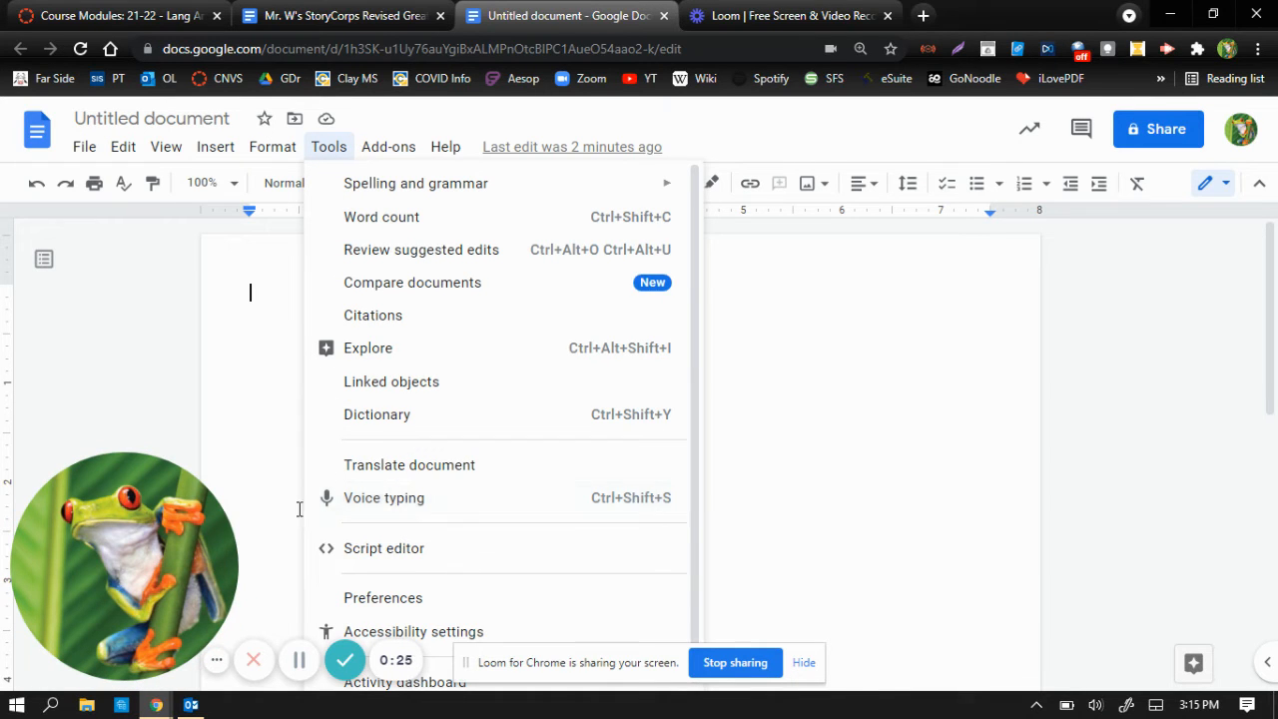
pyautogui.click(359, 504)
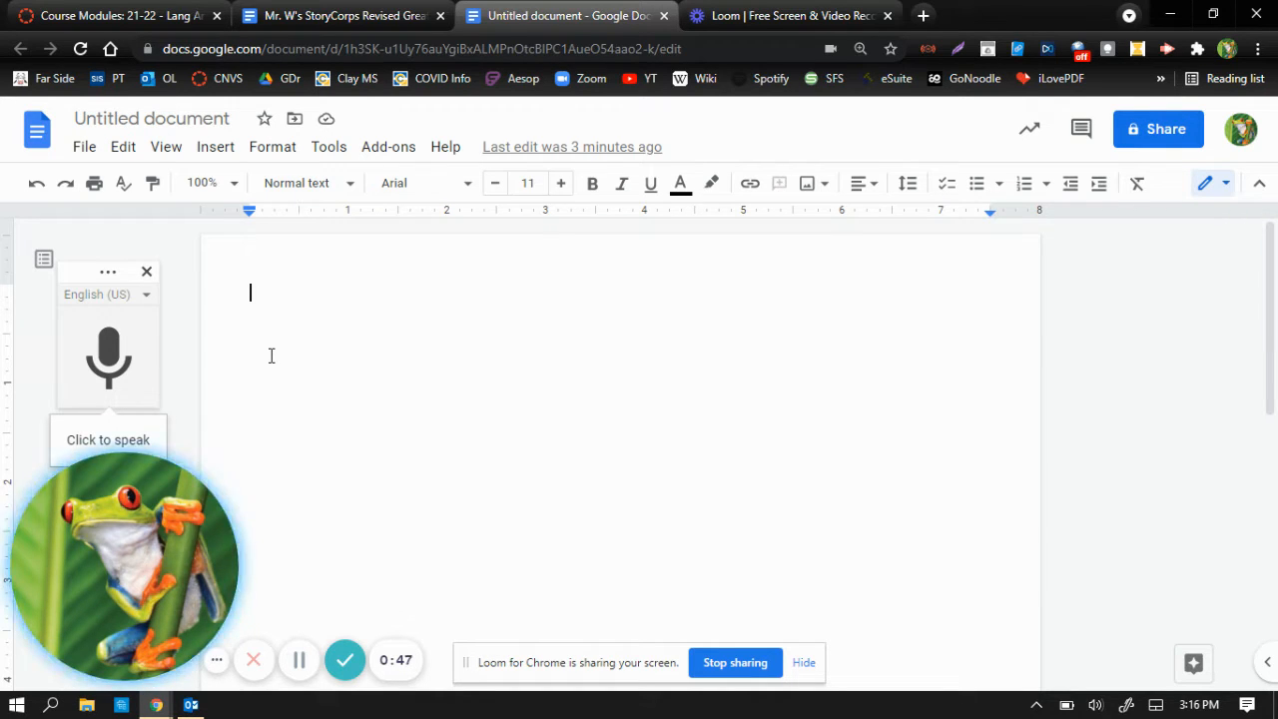
pyautogui.click(109, 351)
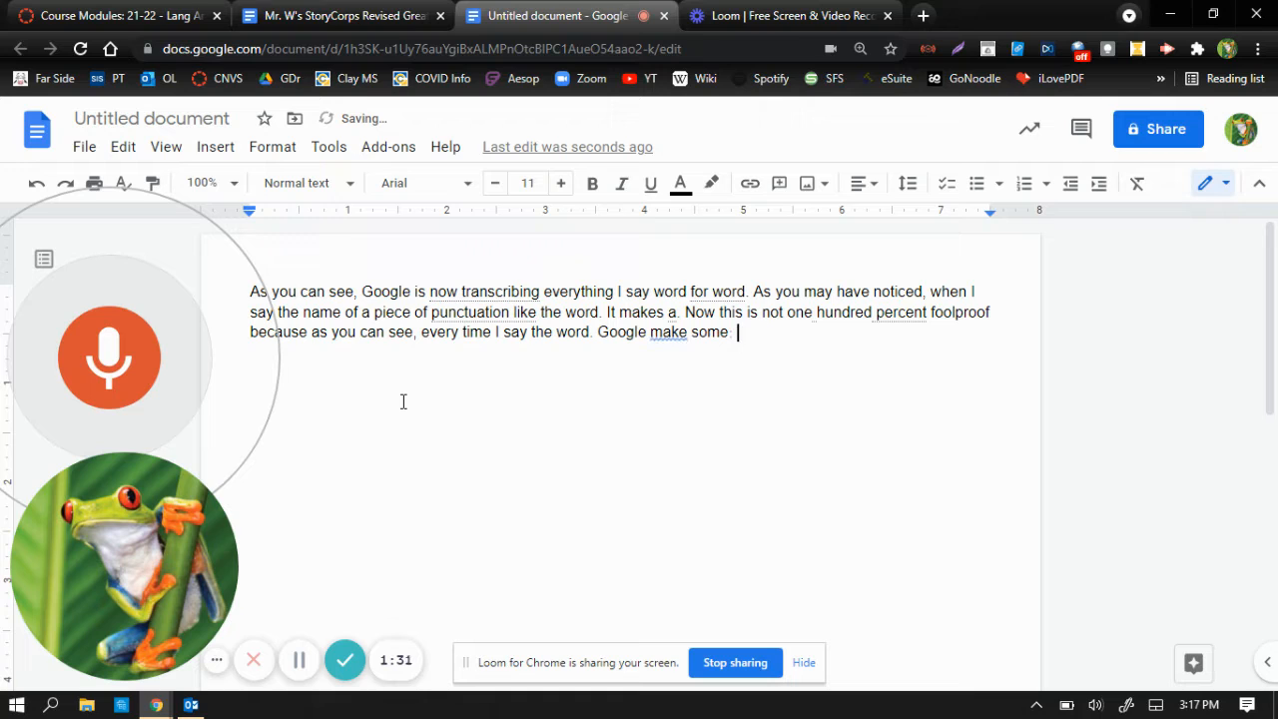
pyautogui.click(88, 344)
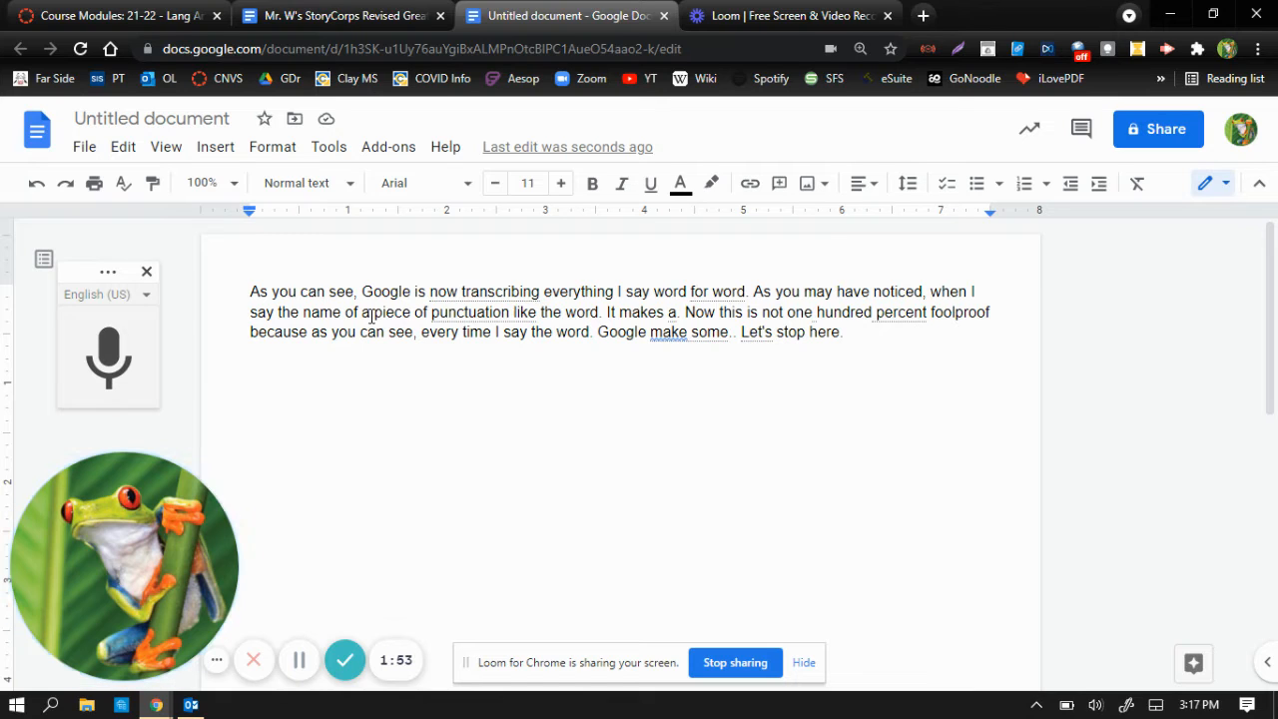
# Step: Join the sentences after "like the word" by replacing the full stop and "It" with “period”, it
pyautogui.click(599, 313)
pyautogui.write('"per')
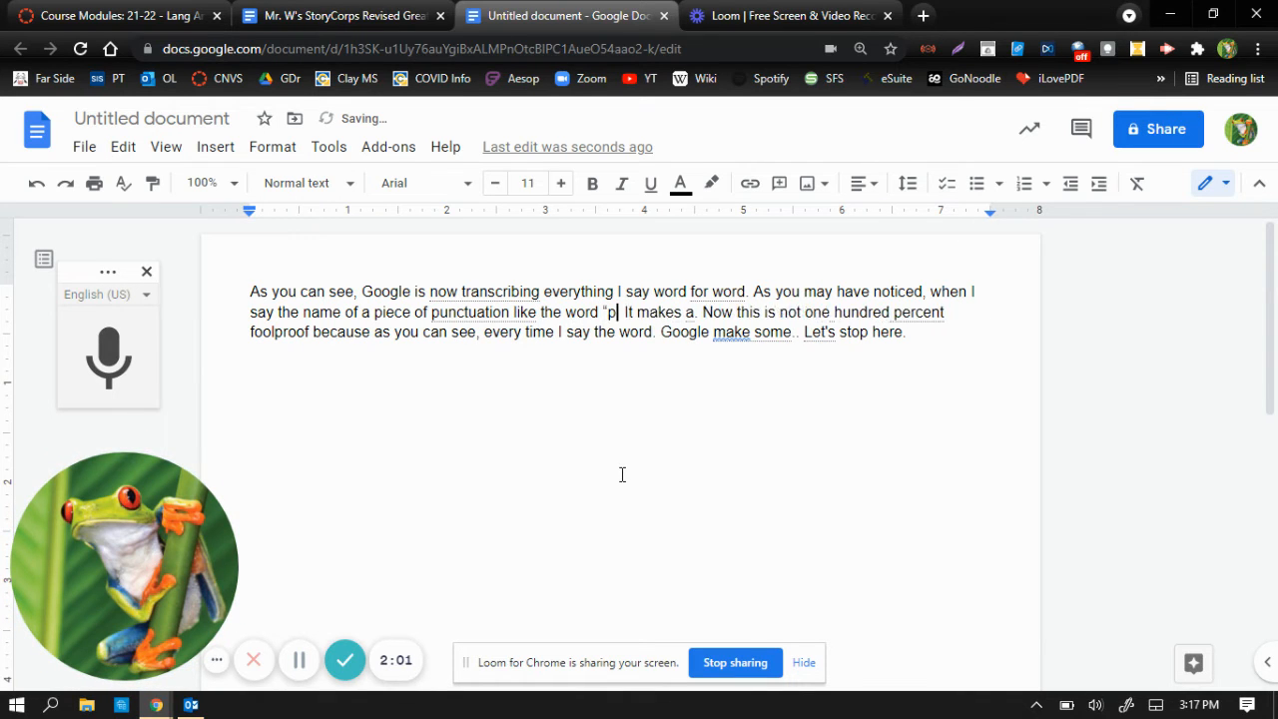
pyautogui.write('iod"')
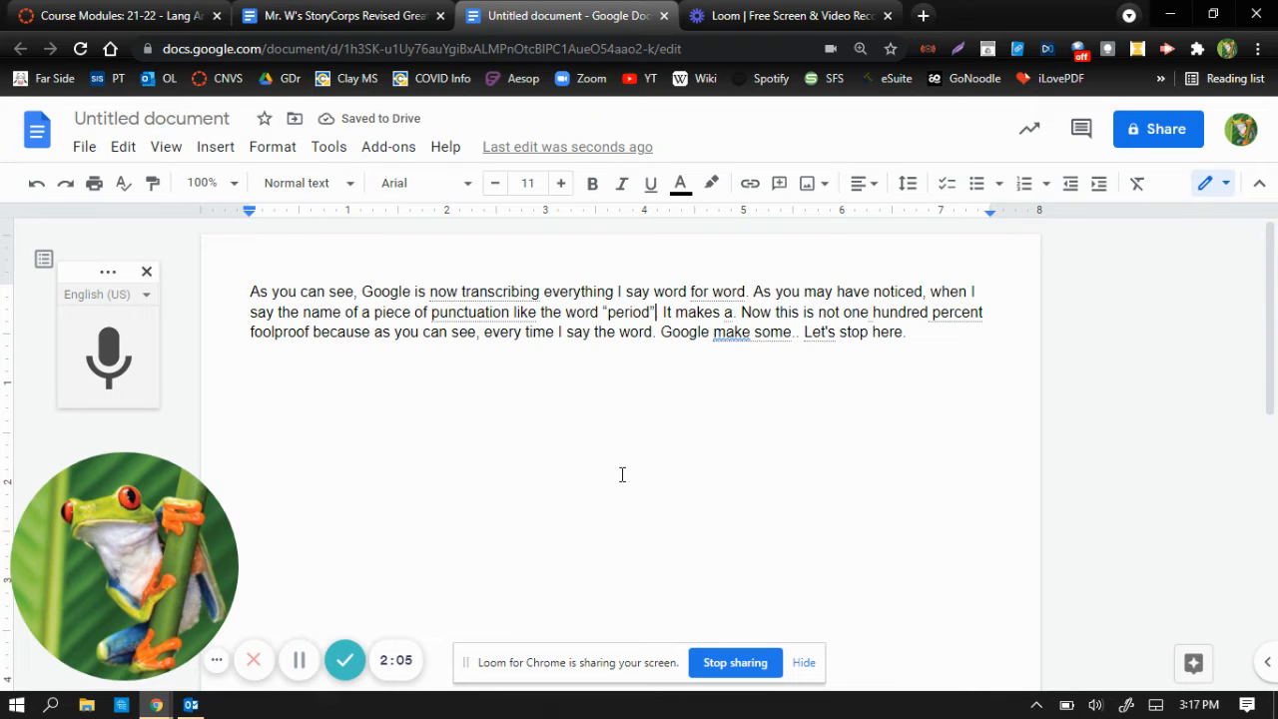
pyautogui.write(', i')
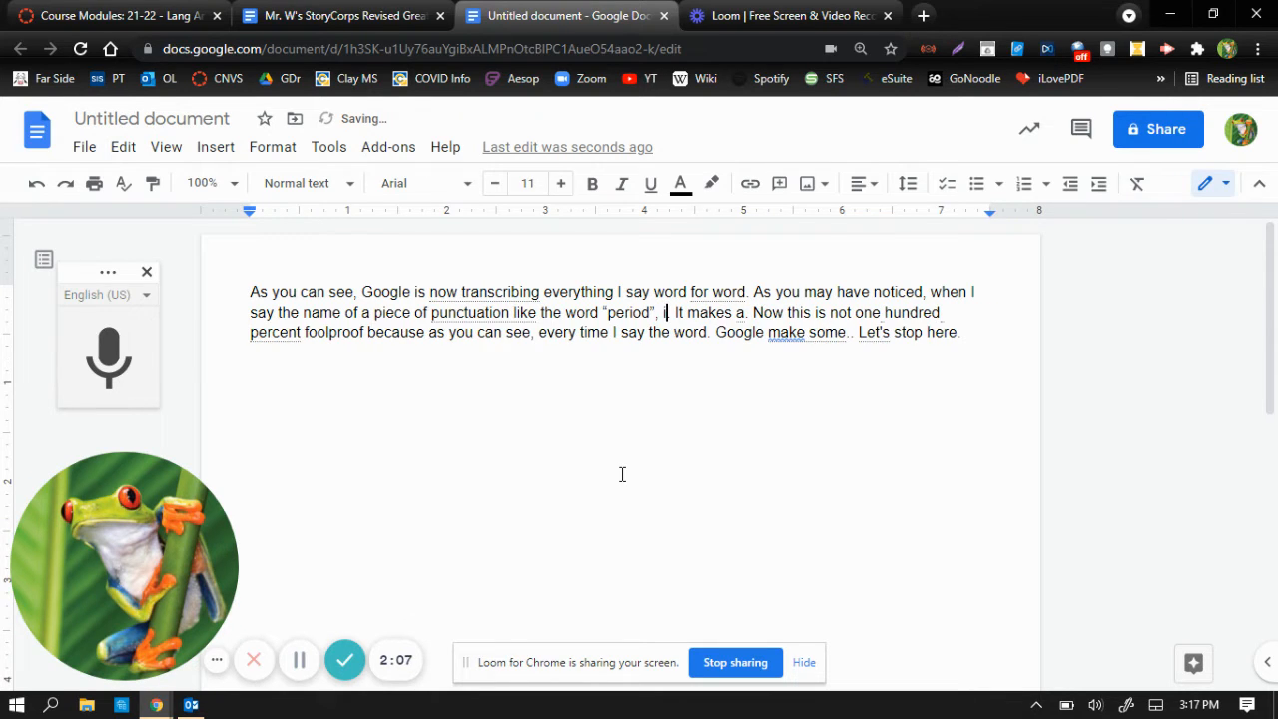
pyautogui.press('Delete')
pyautogui.press('Delete')
pyautogui.press('Delete')
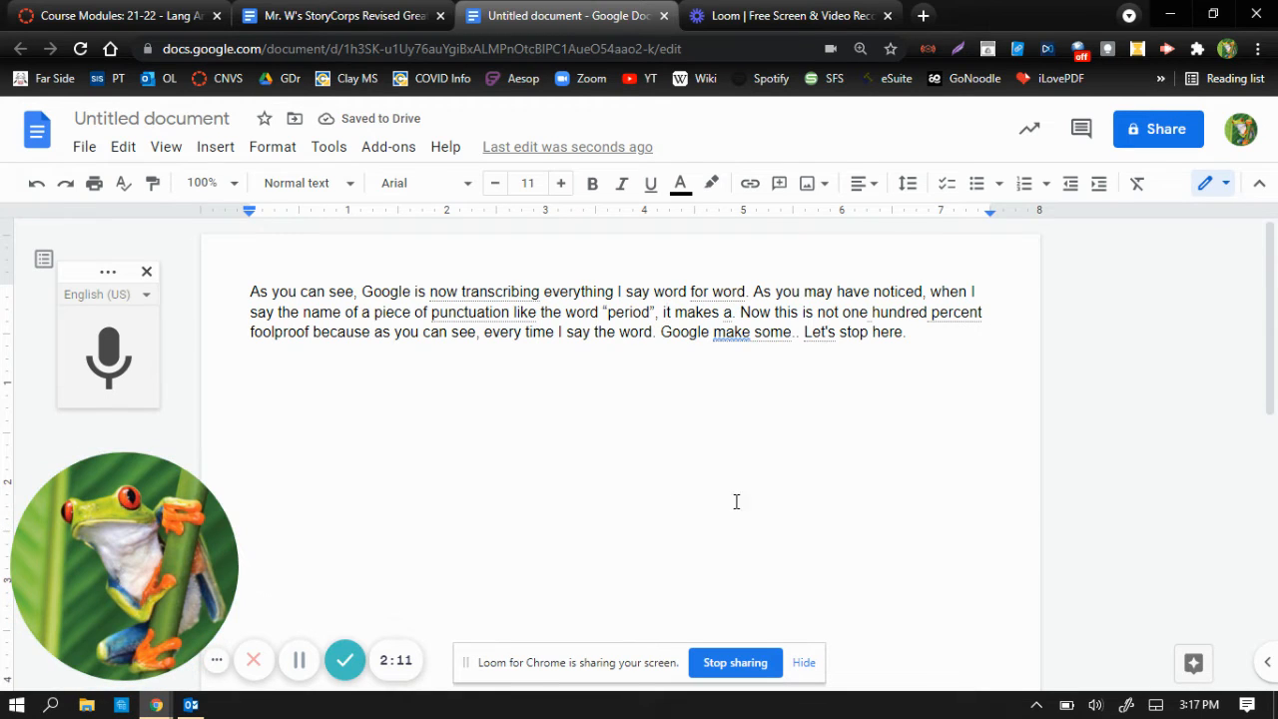
# Step: Enclose the full stop after "it makes a" in quotation marks, separated from the "a" by a space
pyautogui.click(735, 313)
pyautogui.write('"')
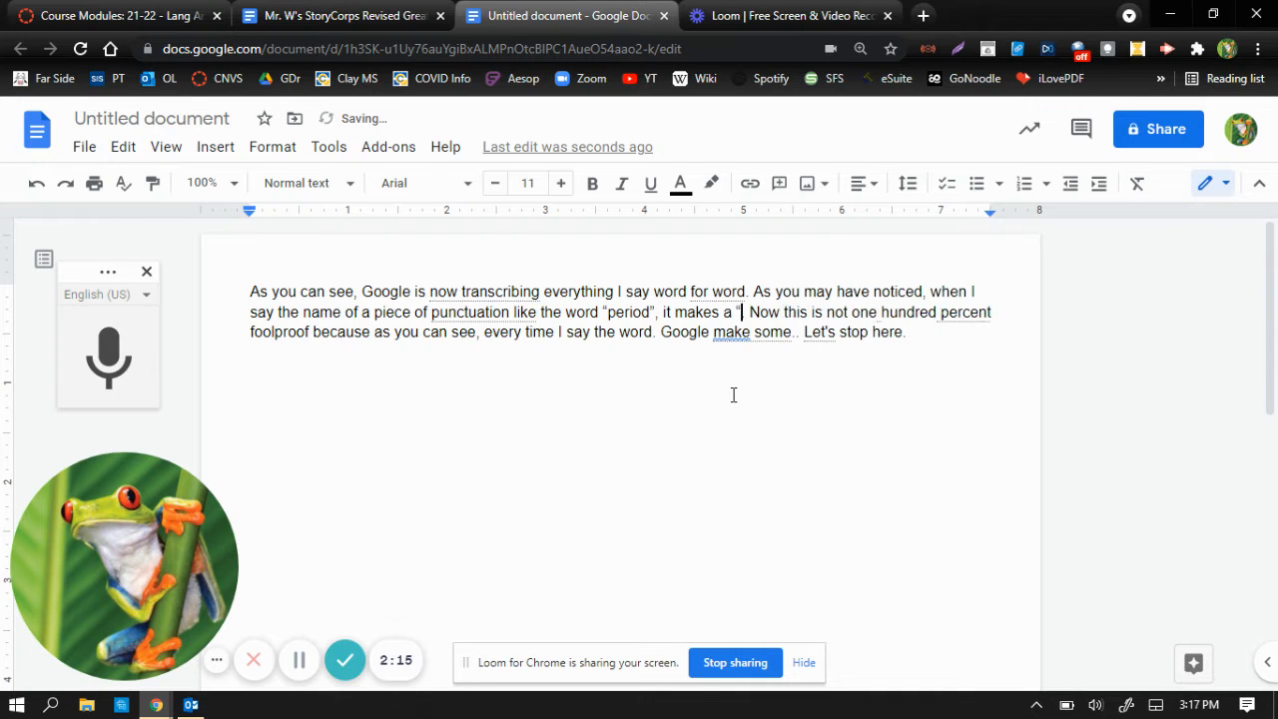
pyautogui.press('Right')
pyautogui.write('"')
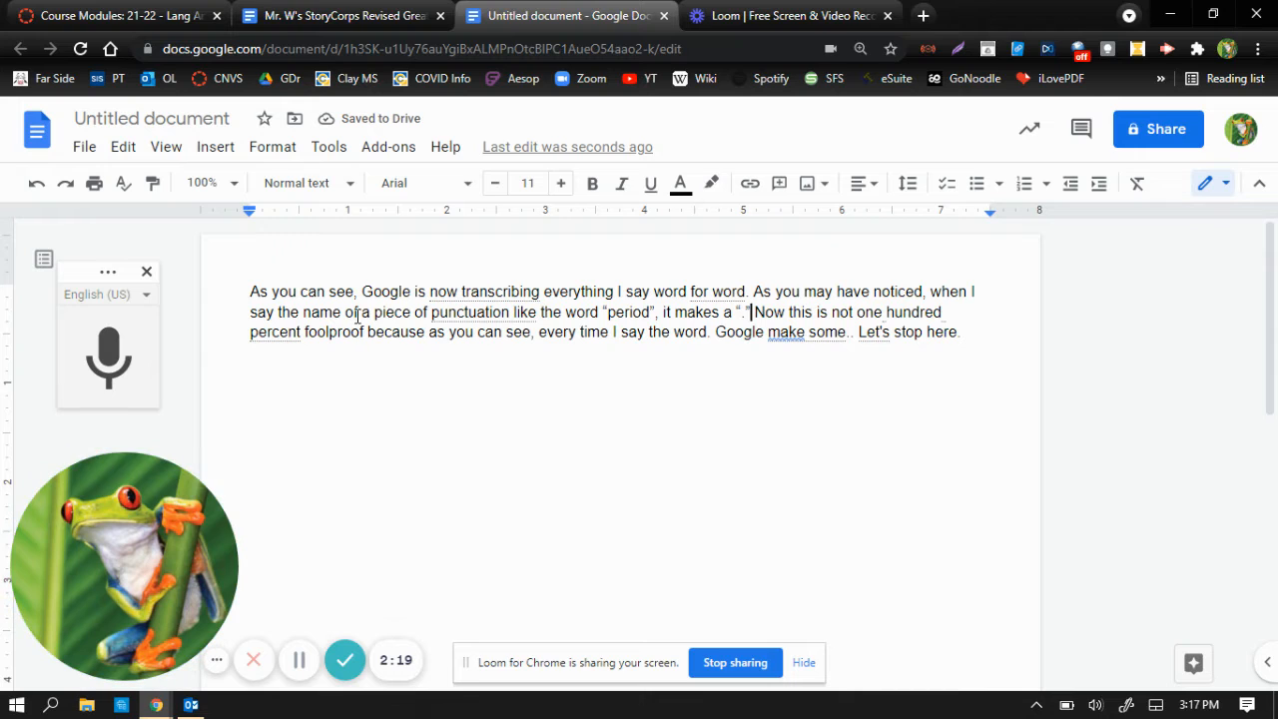
# Step: Insert “period” in quotation marks after "every time I say the word" and replace the full stop following it with a comma
pyautogui.click(709, 331)
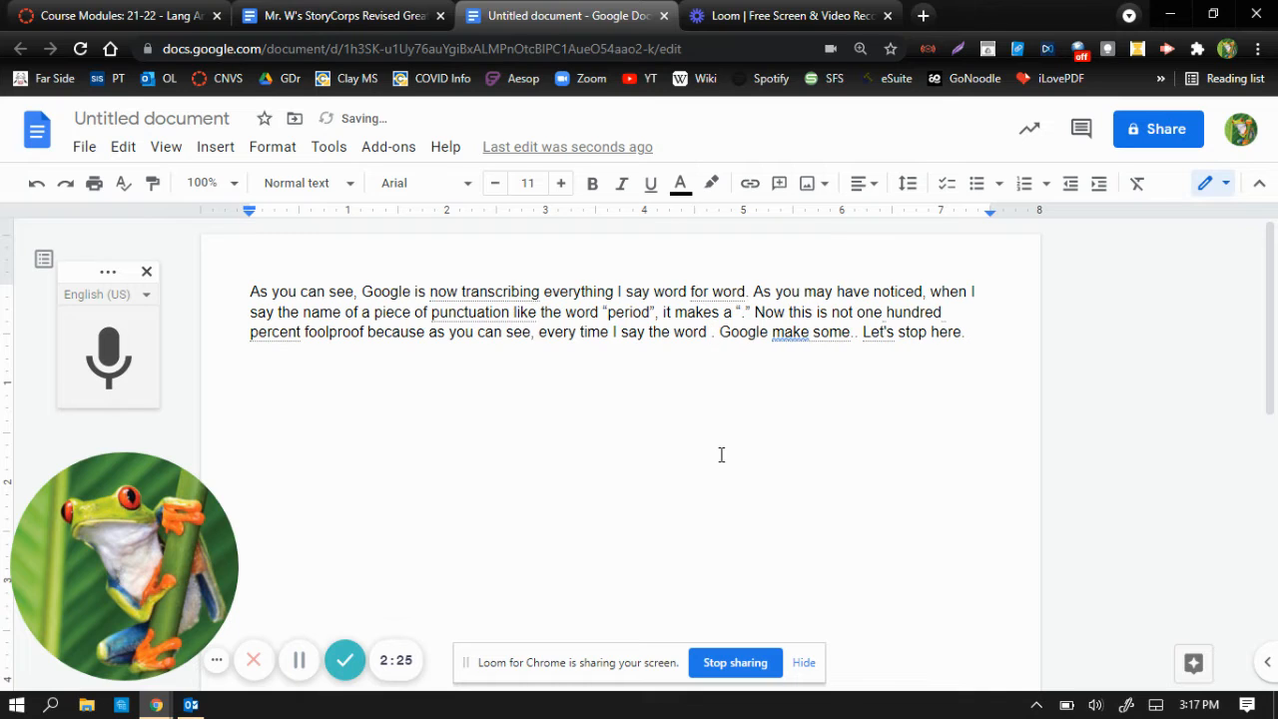
pyautogui.write('perio')
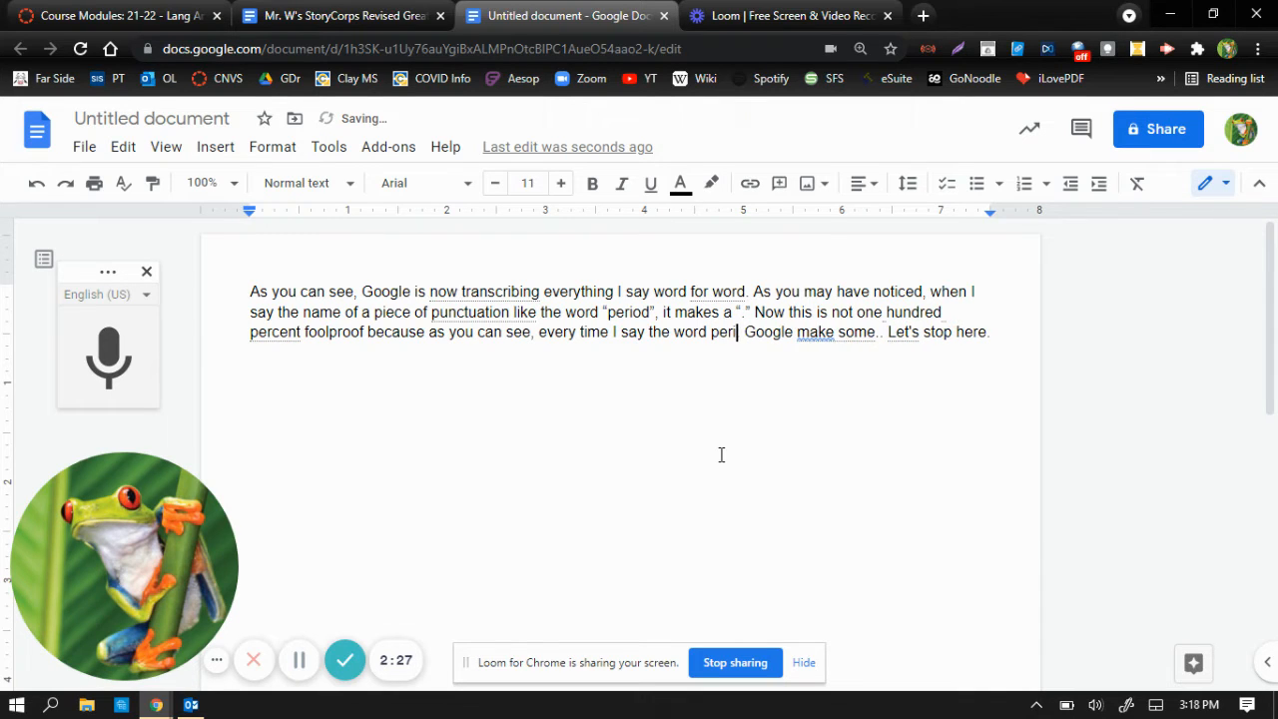
pyautogui.write('d"')
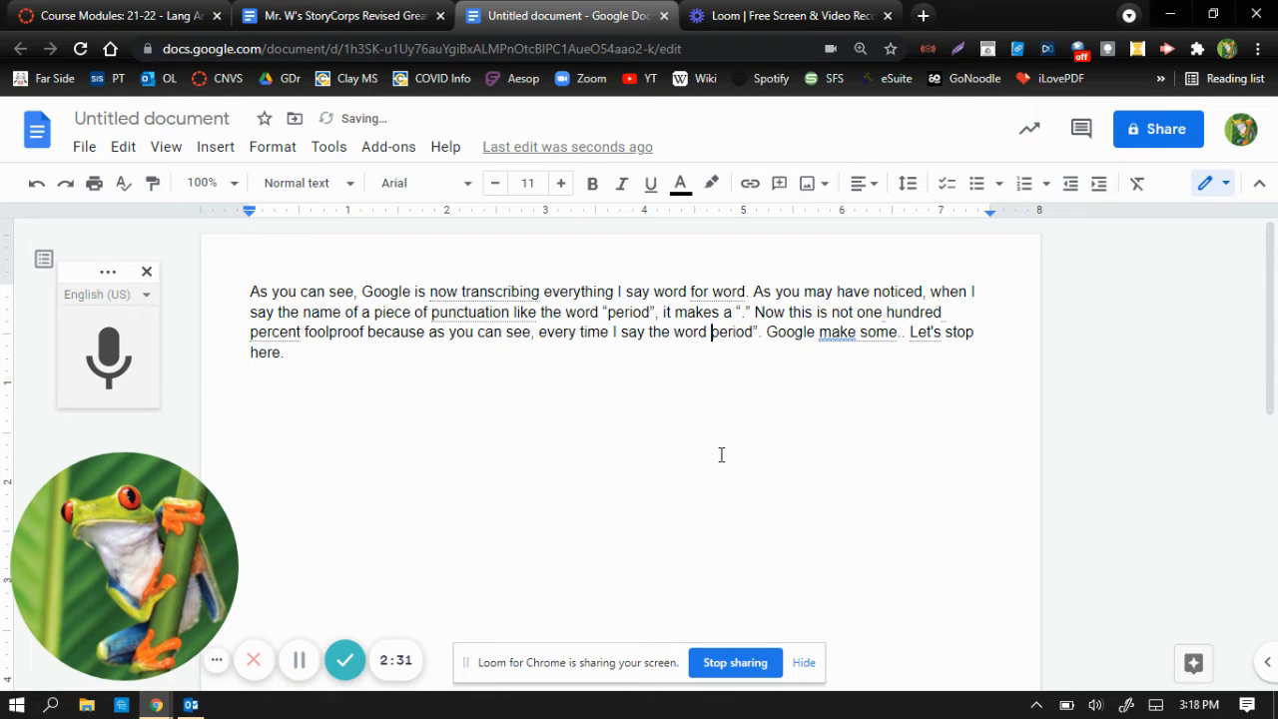
pyautogui.write('"')
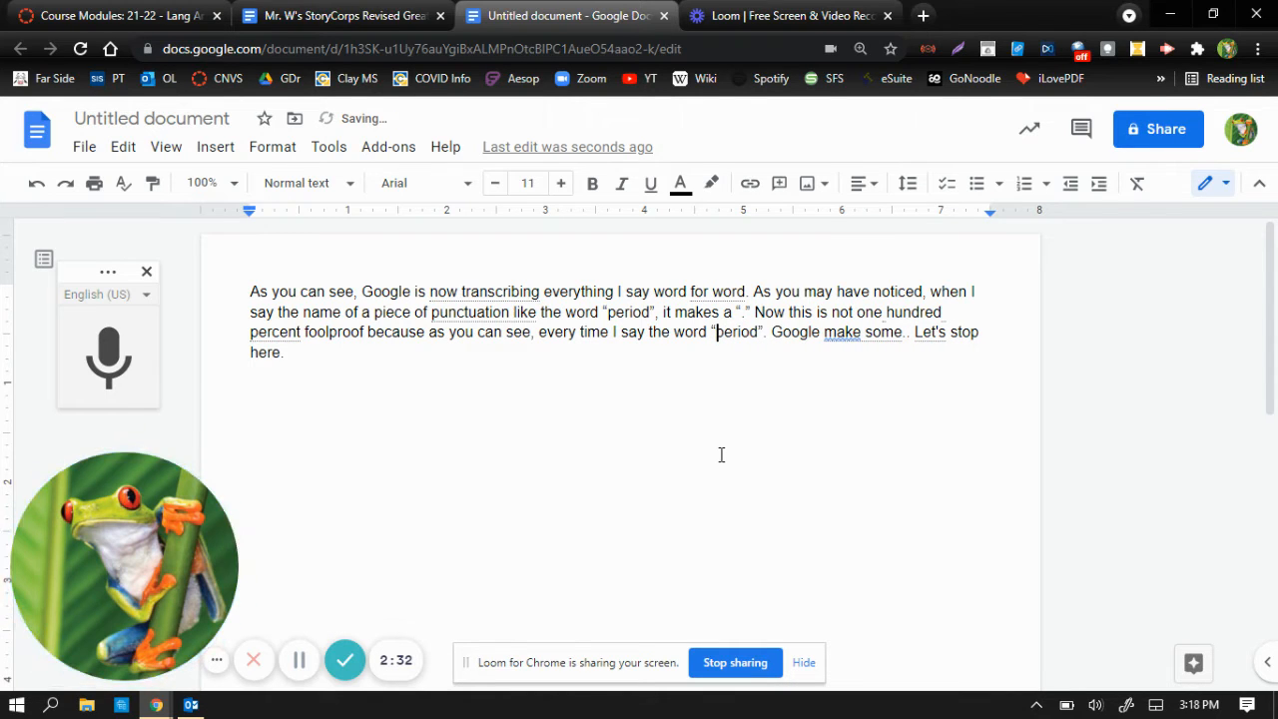
pyautogui.moveTo(763, 332); pyautogui.dragTo(775, 348)
pyautogui.click(768, 333)
pyautogui.press('Left')
pyautogui.press('BackSpace')
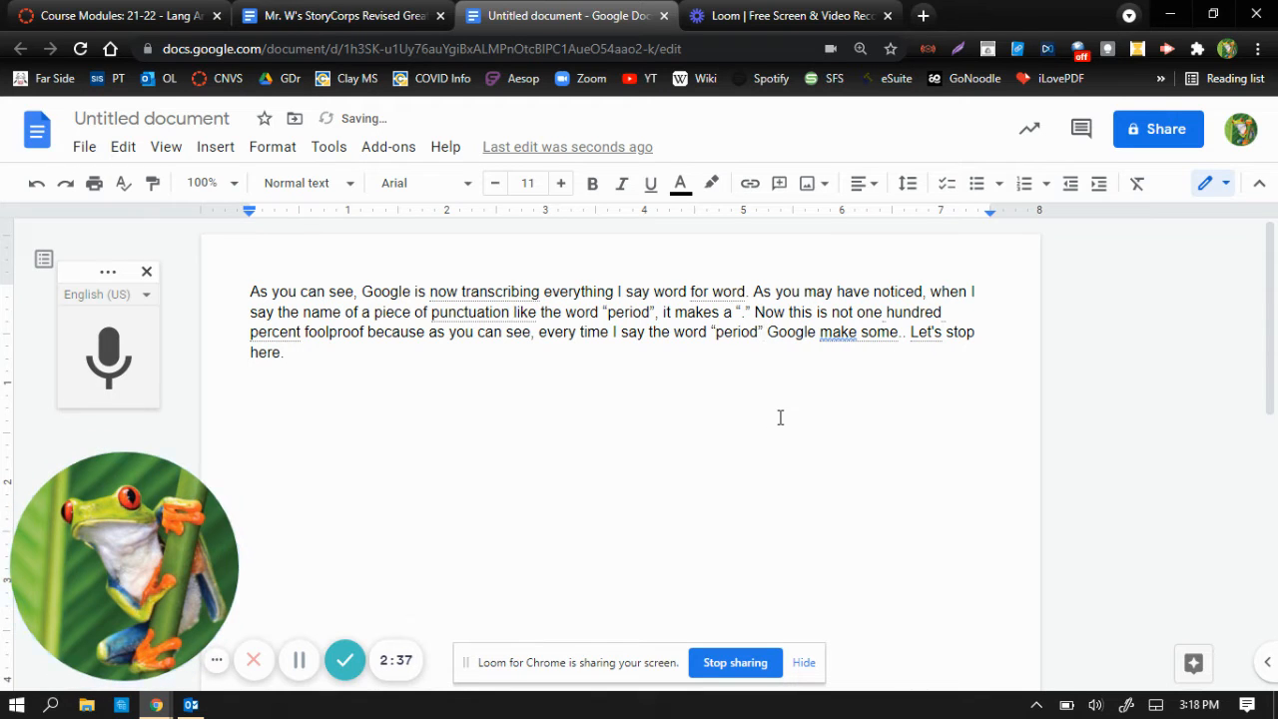
pyautogui.write(',')
pyautogui.press('Delete')
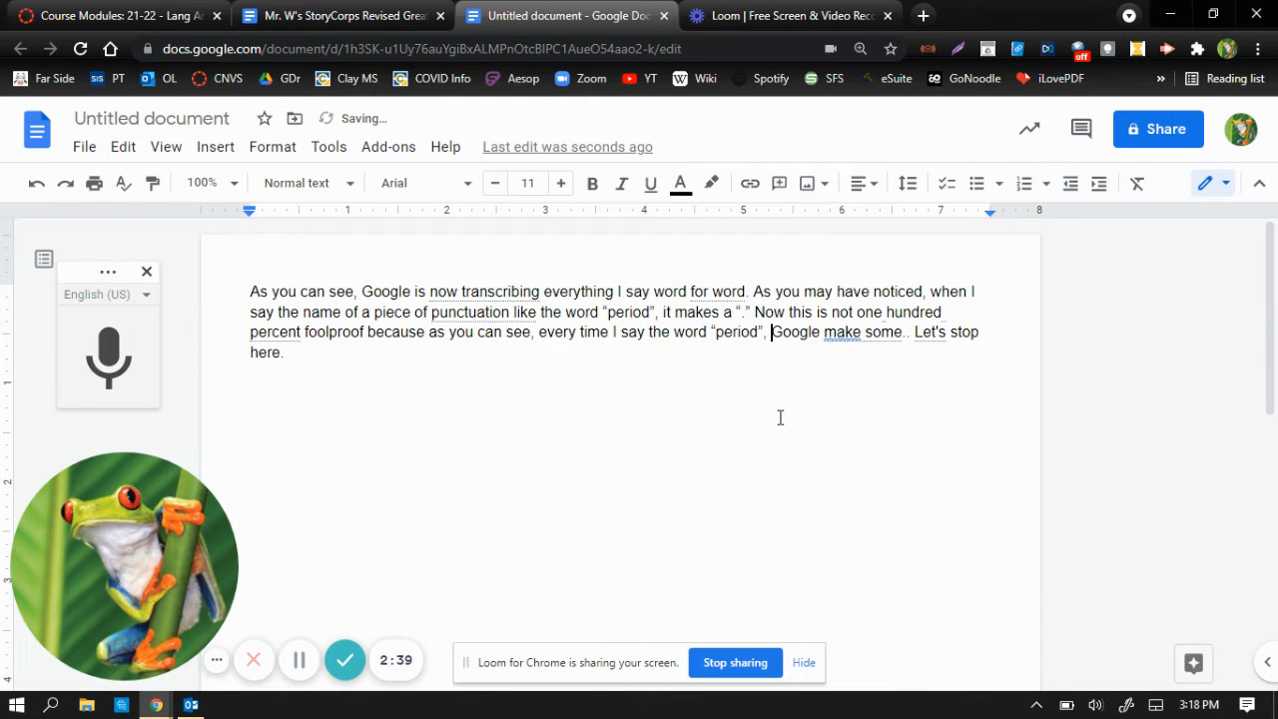
# Step: Correct "make" to "makes" and replace the paragraph's ending after "some" with "periods."
pyautogui.click(865, 336)
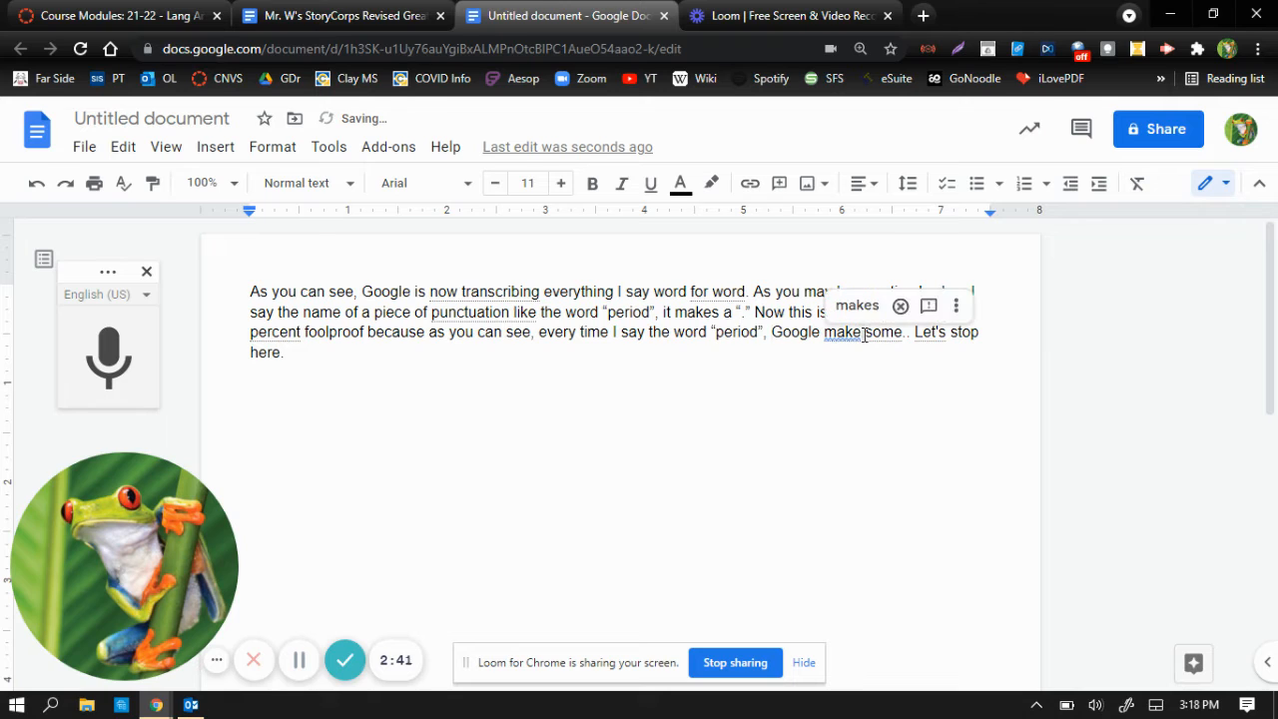
pyautogui.click(857, 308)
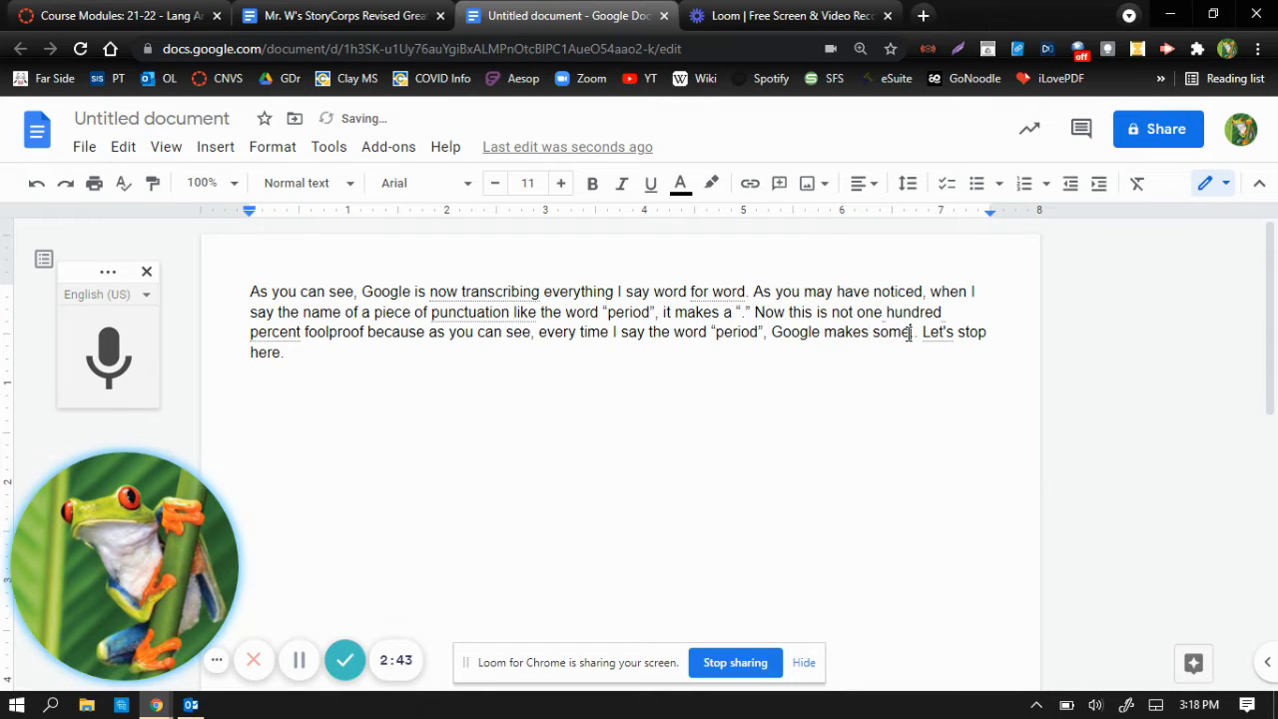
pyautogui.moveTo(910, 333); pyautogui.dragTo(993, 354)
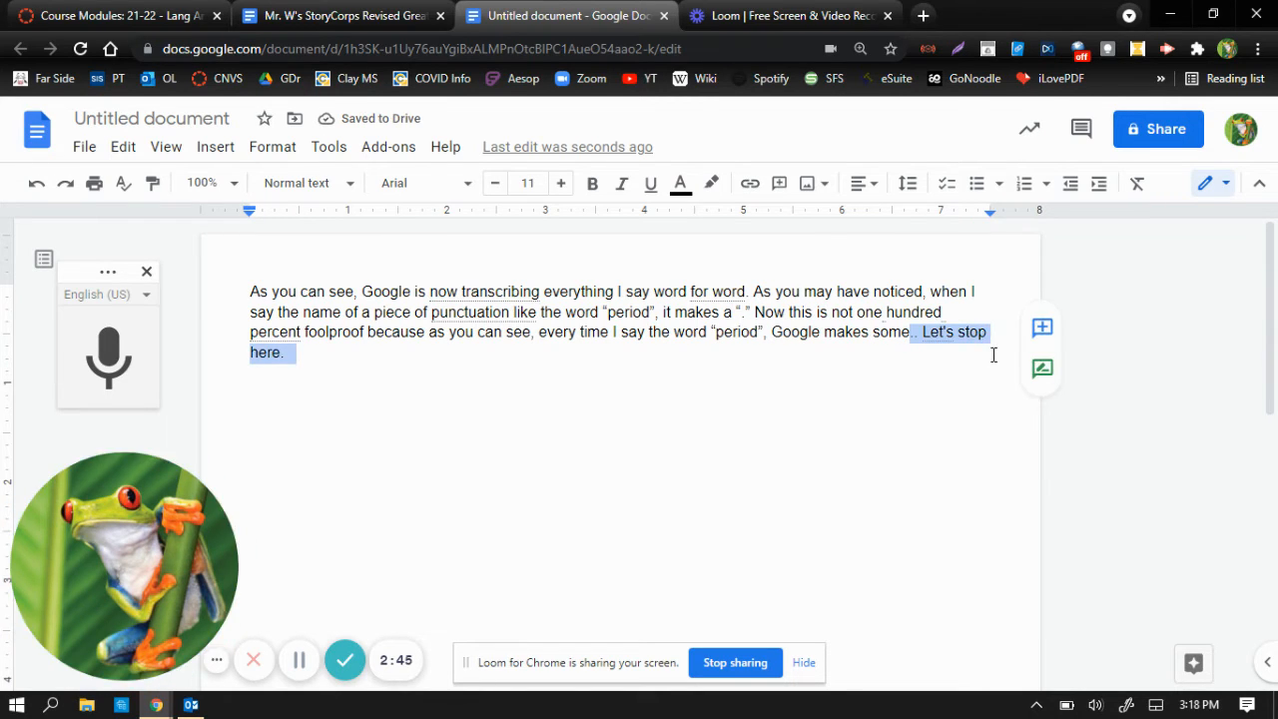
pyautogui.press('BackSpace')
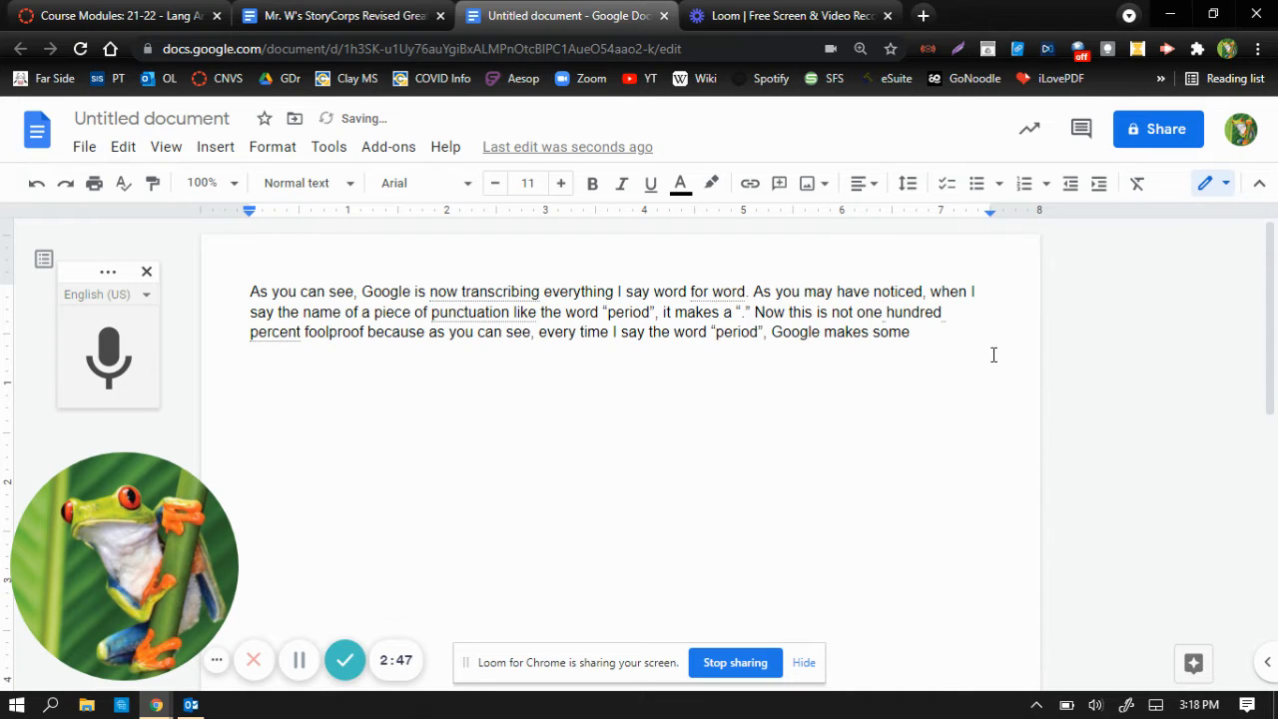
pyautogui.write('periods')
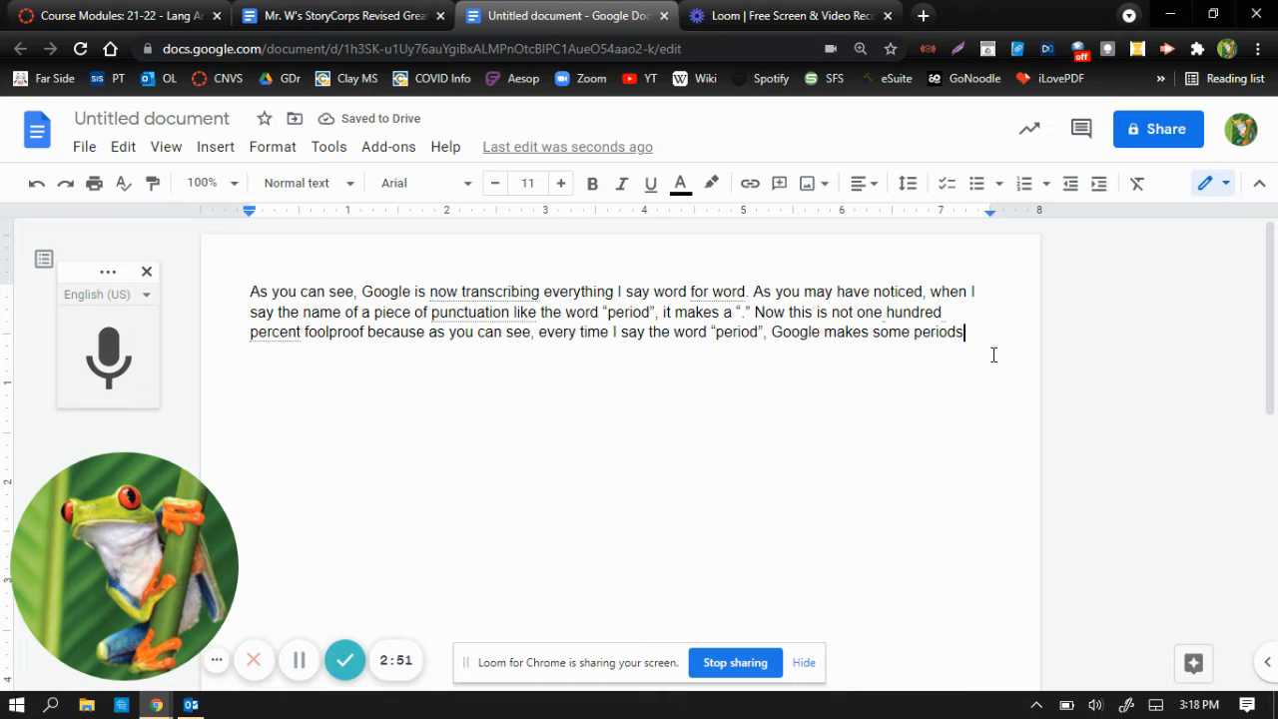
pyautogui.write('.')
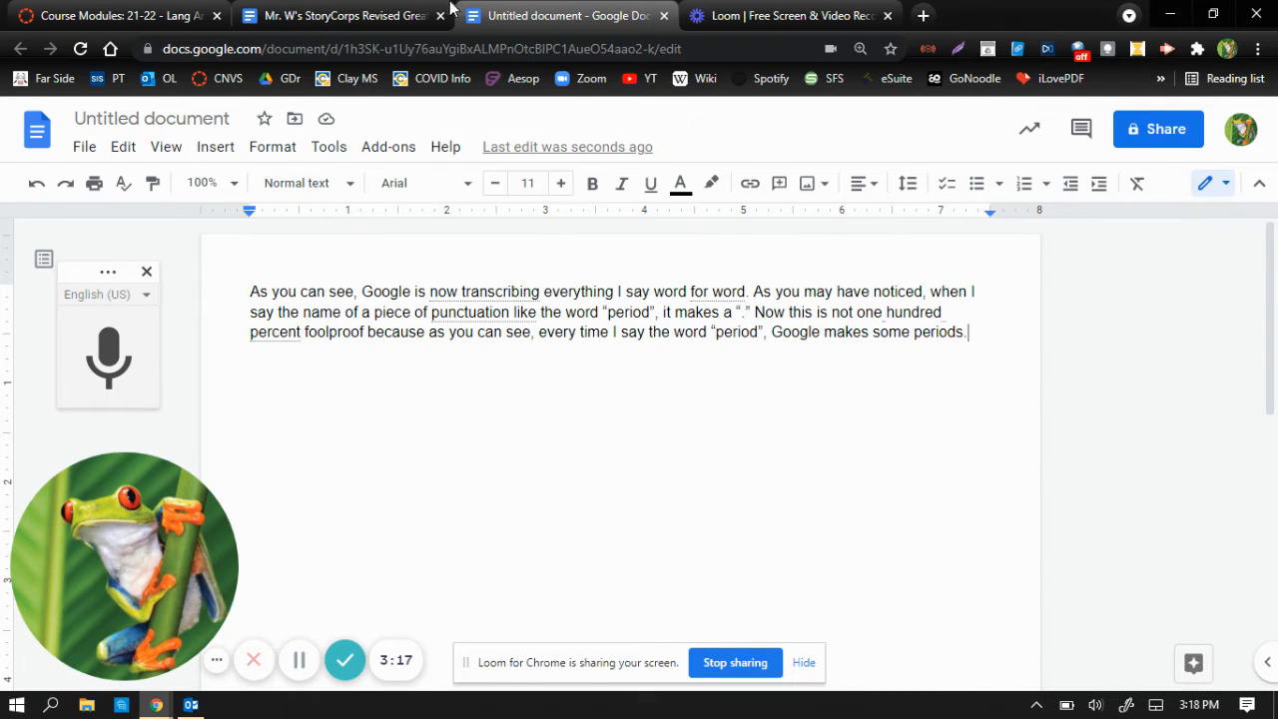
# Step: In the StoryCorps Revised Great Questions List, dictate "what is your earliest memory from your childhood?" under Question #1 with voice typing, and stop the dictation
pyautogui.click(337, 8)
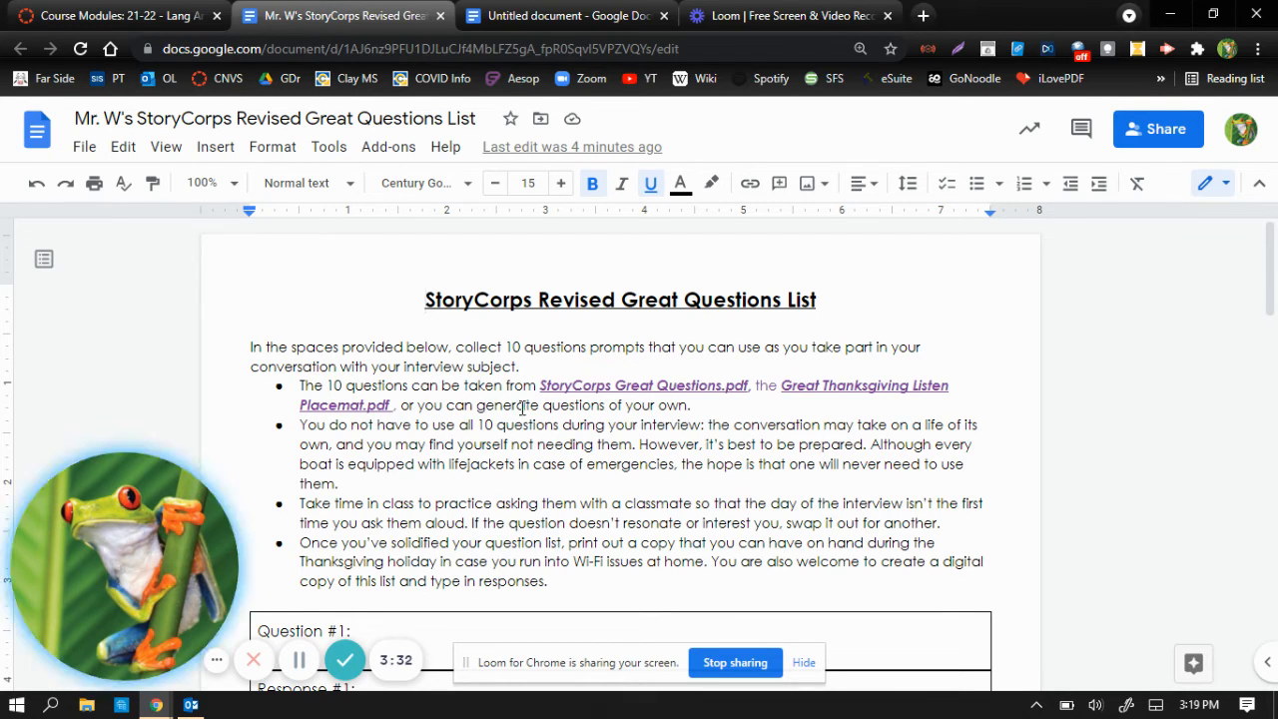
pyautogui.scroll(-3, 521, 408)
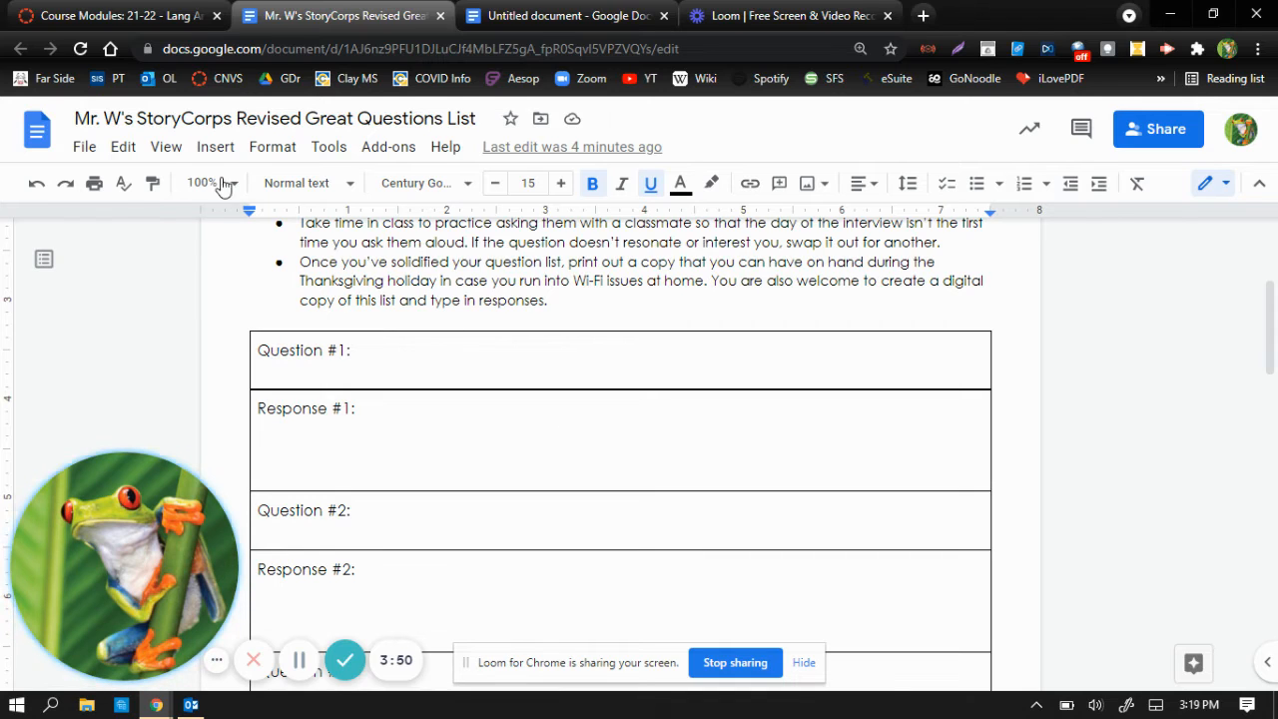
pyautogui.click(271, 370)
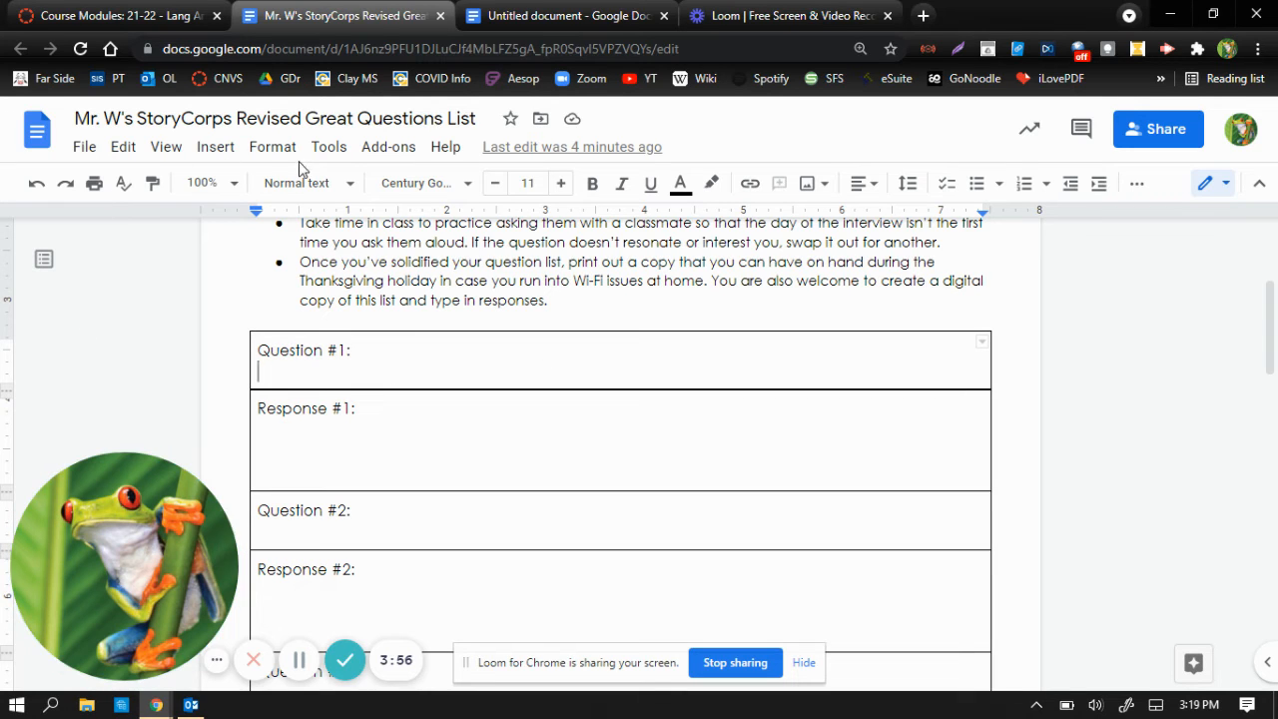
pyautogui.click(329, 152)
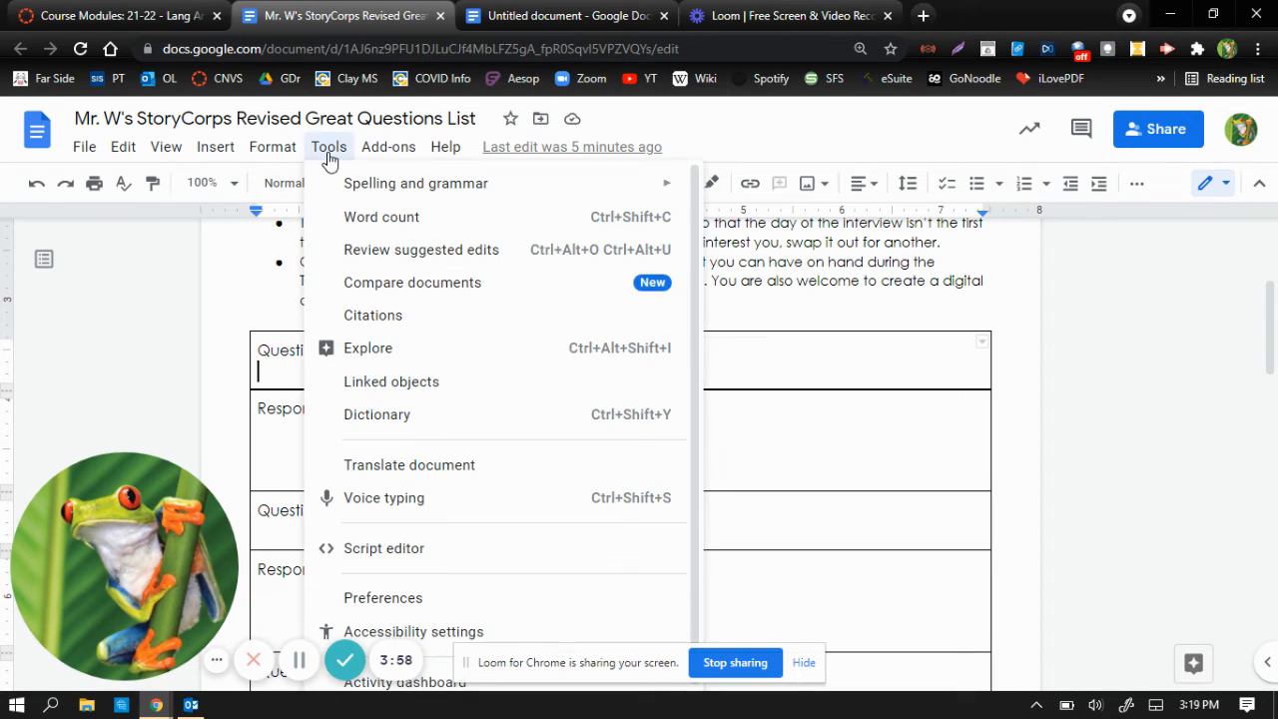
pyautogui.click(379, 503)
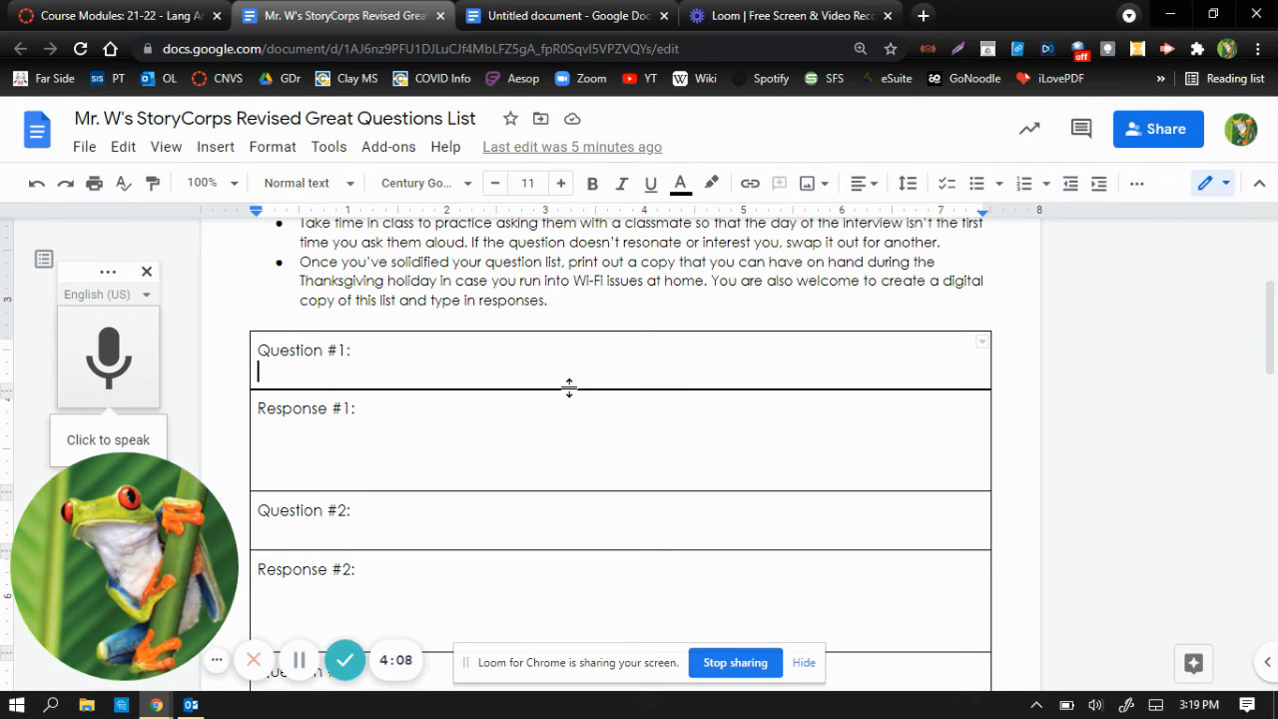
pyautogui.click(111, 354)
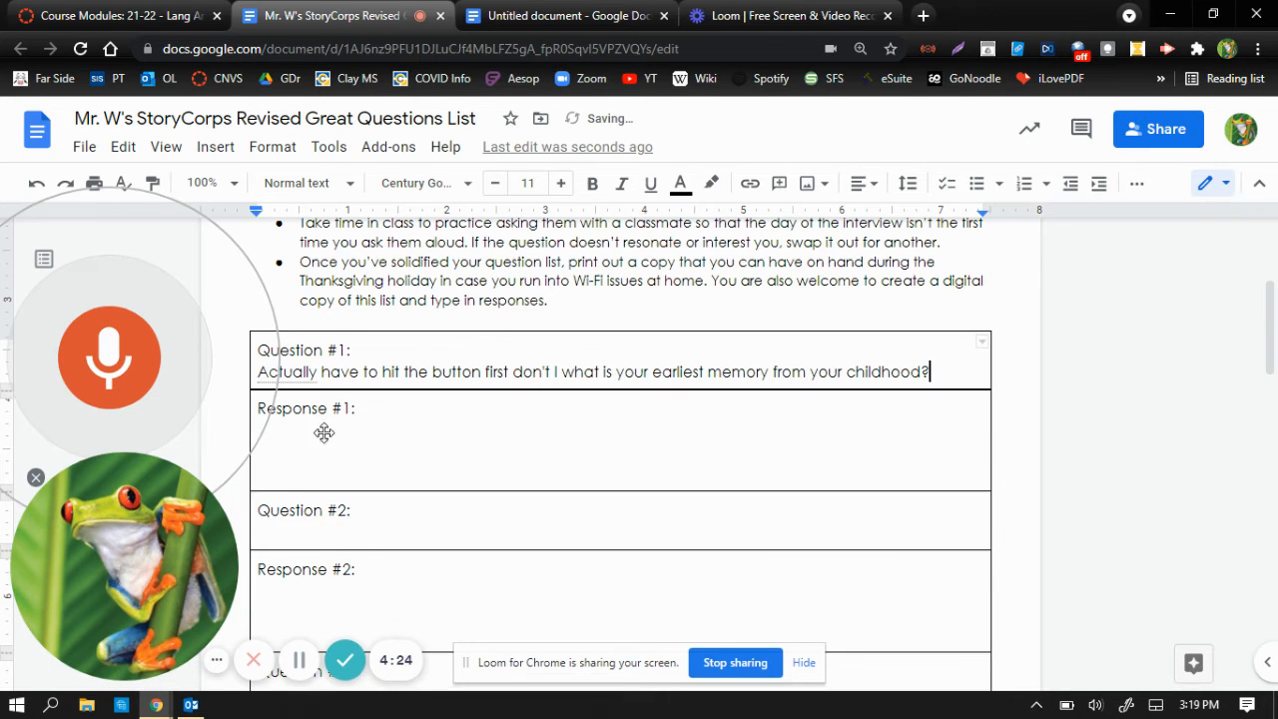
pyautogui.click(108, 357)
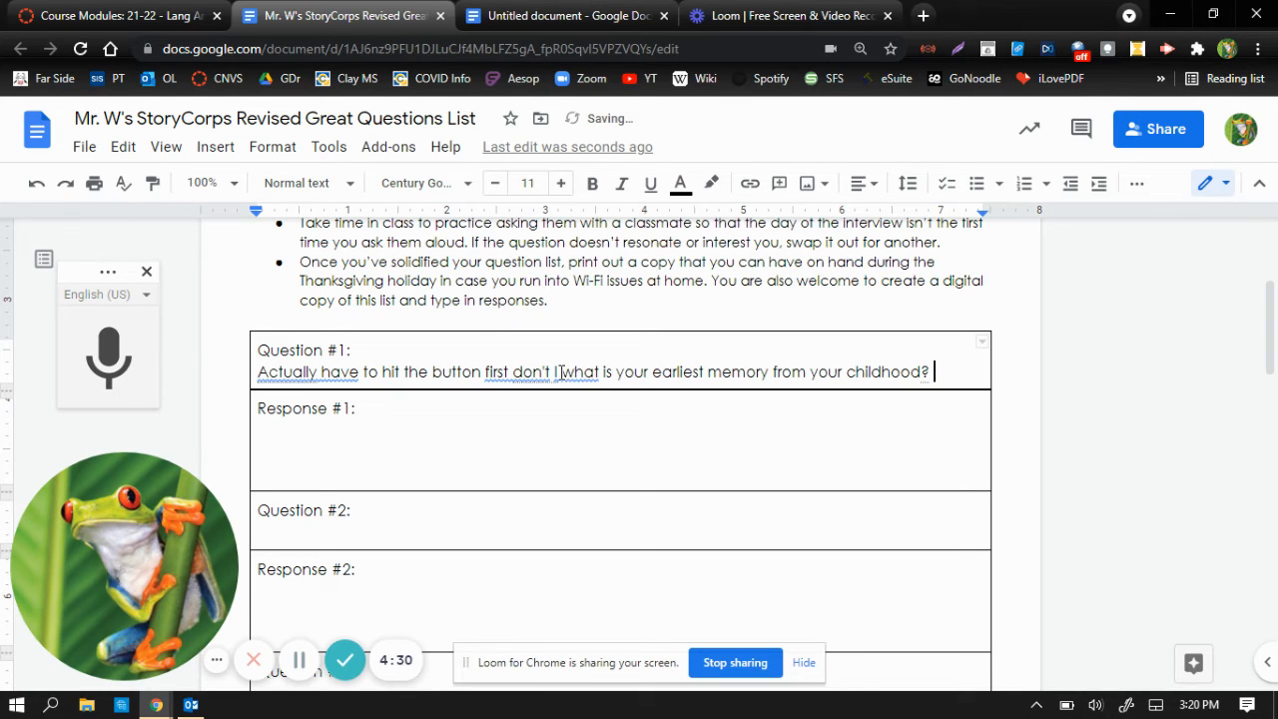
# Step: Remove the stray dictated words before the question under Question #1 and capitalize its first word as "What"
pyautogui.moveTo(557, 373); pyautogui.dragTo(248, 376)
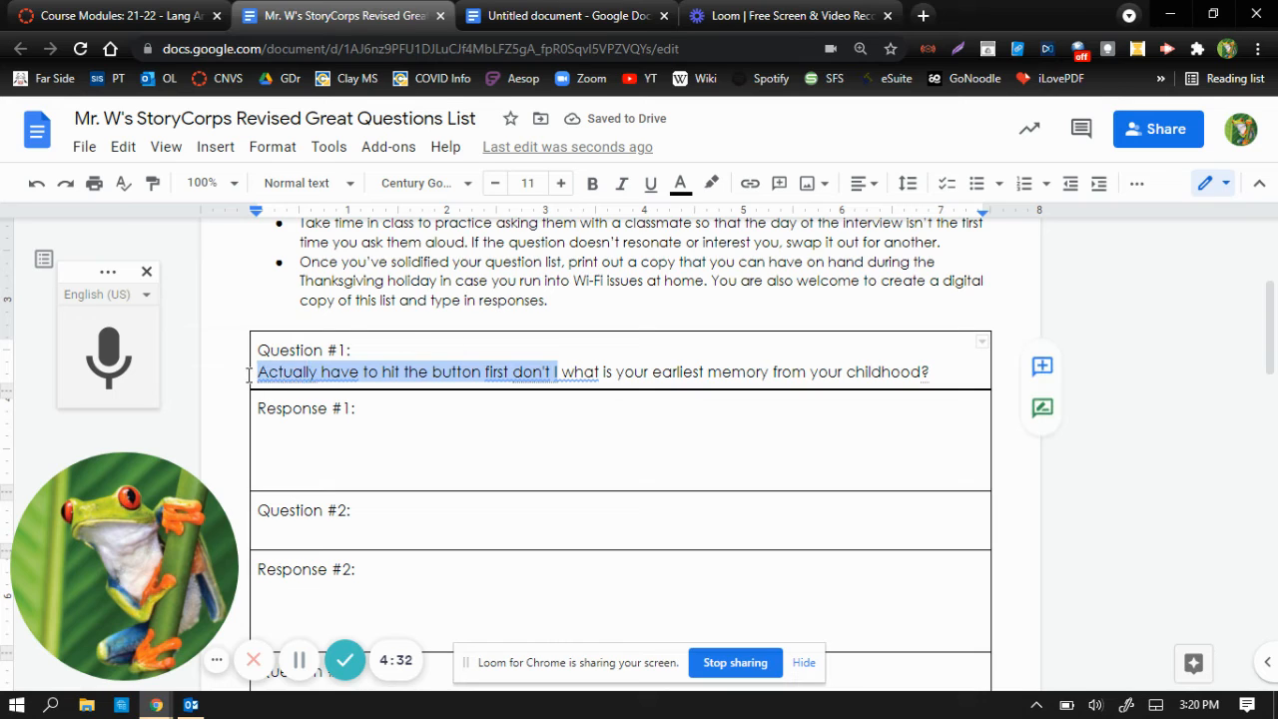
pyautogui.write('W')
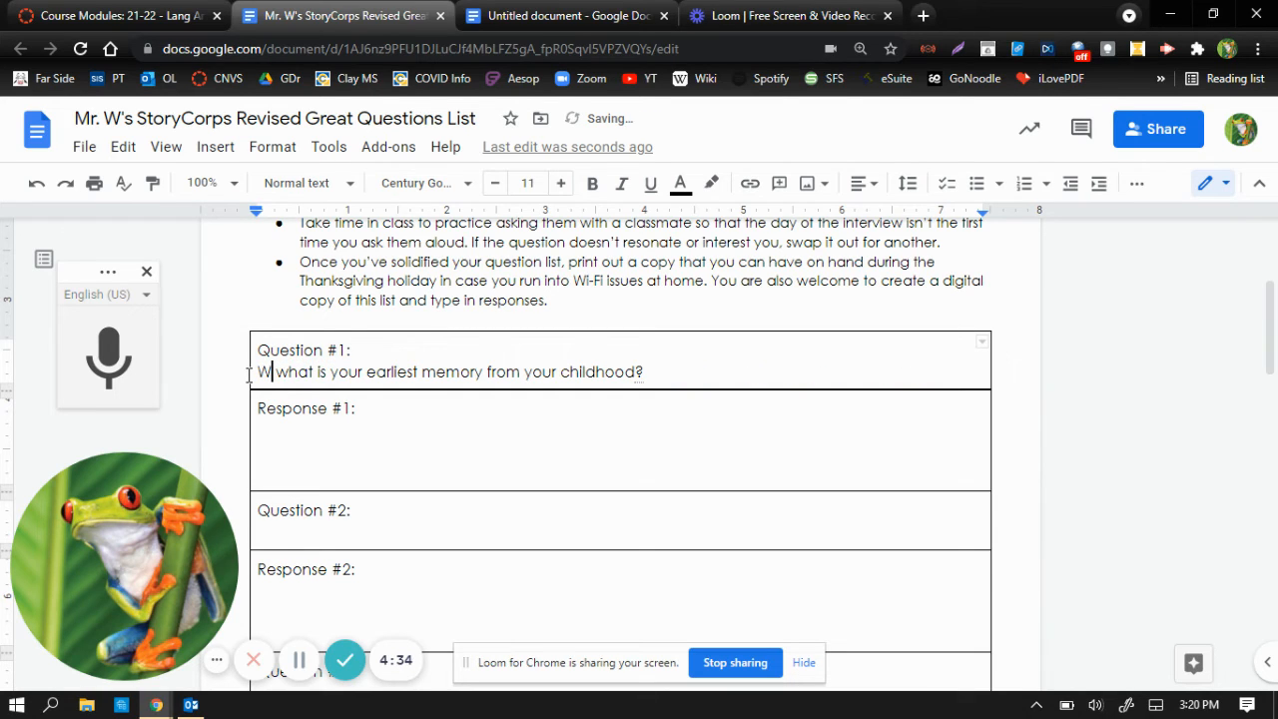
pyautogui.press('Delete')
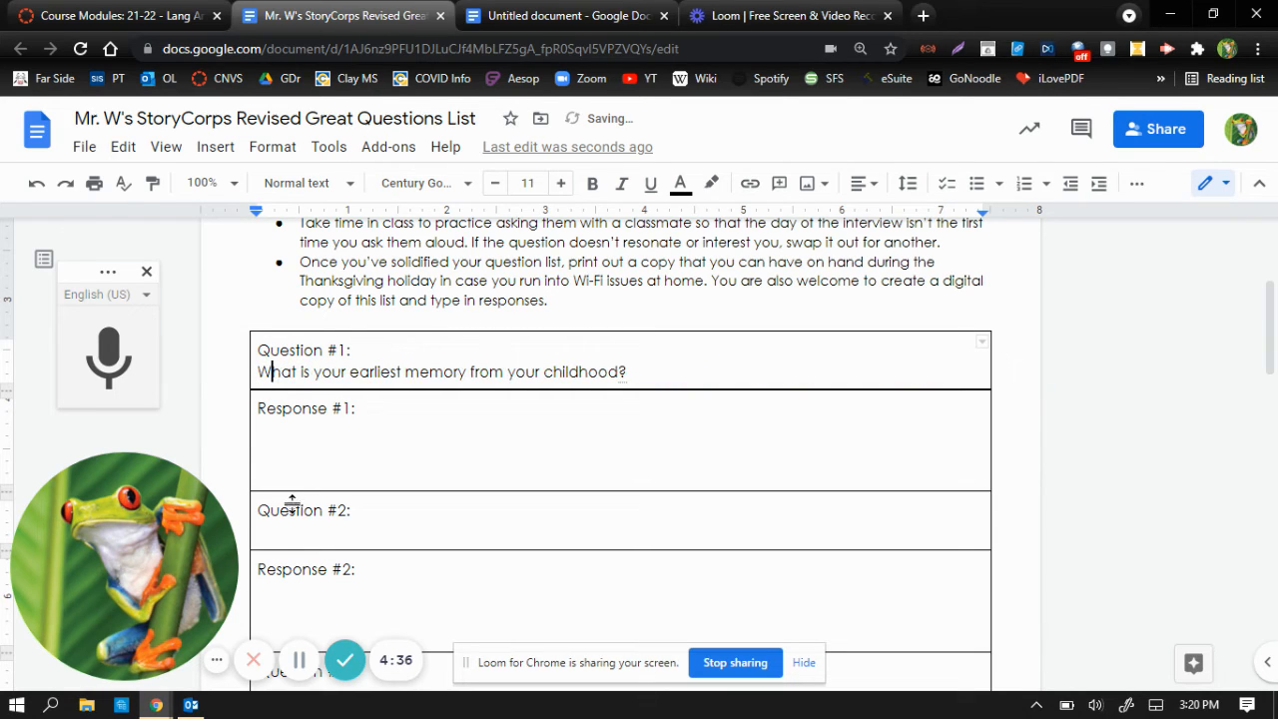
# Step: Dictate an answer under Response #1 about a childhood memory of a Sesame Street show at the mall, and stop voice typing
pyautogui.click(272, 426)
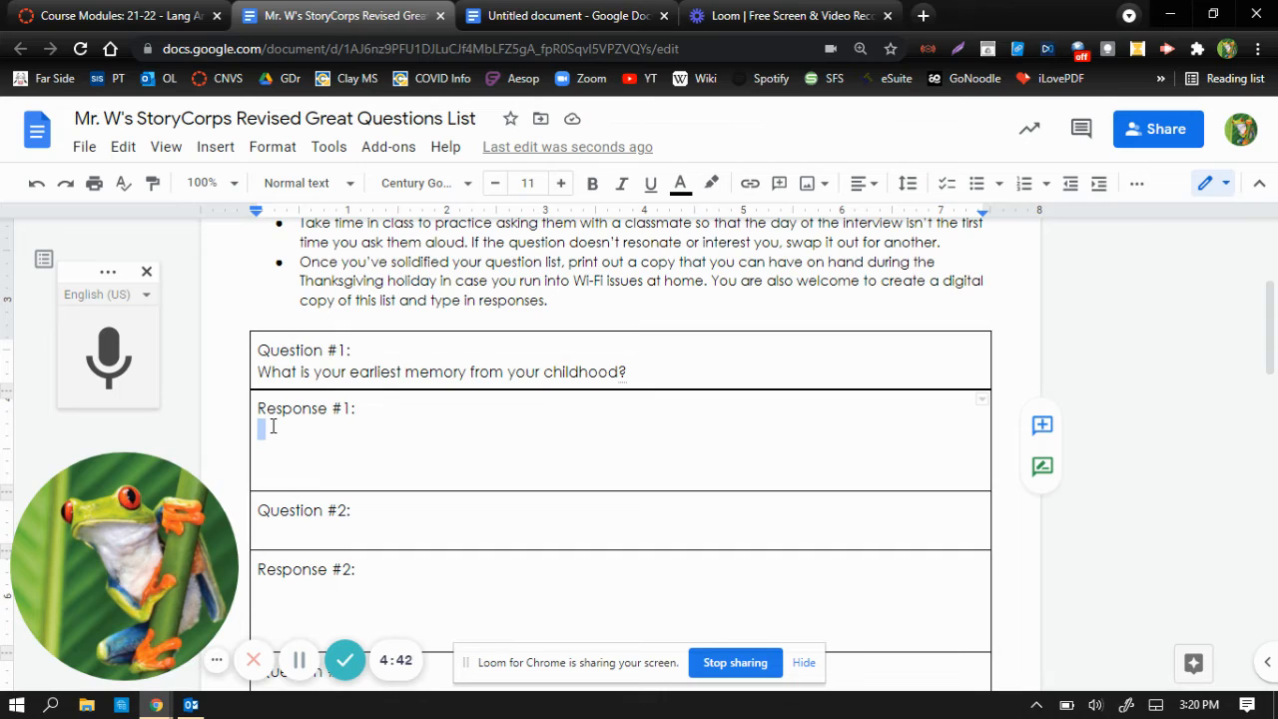
pyautogui.click(109, 357)
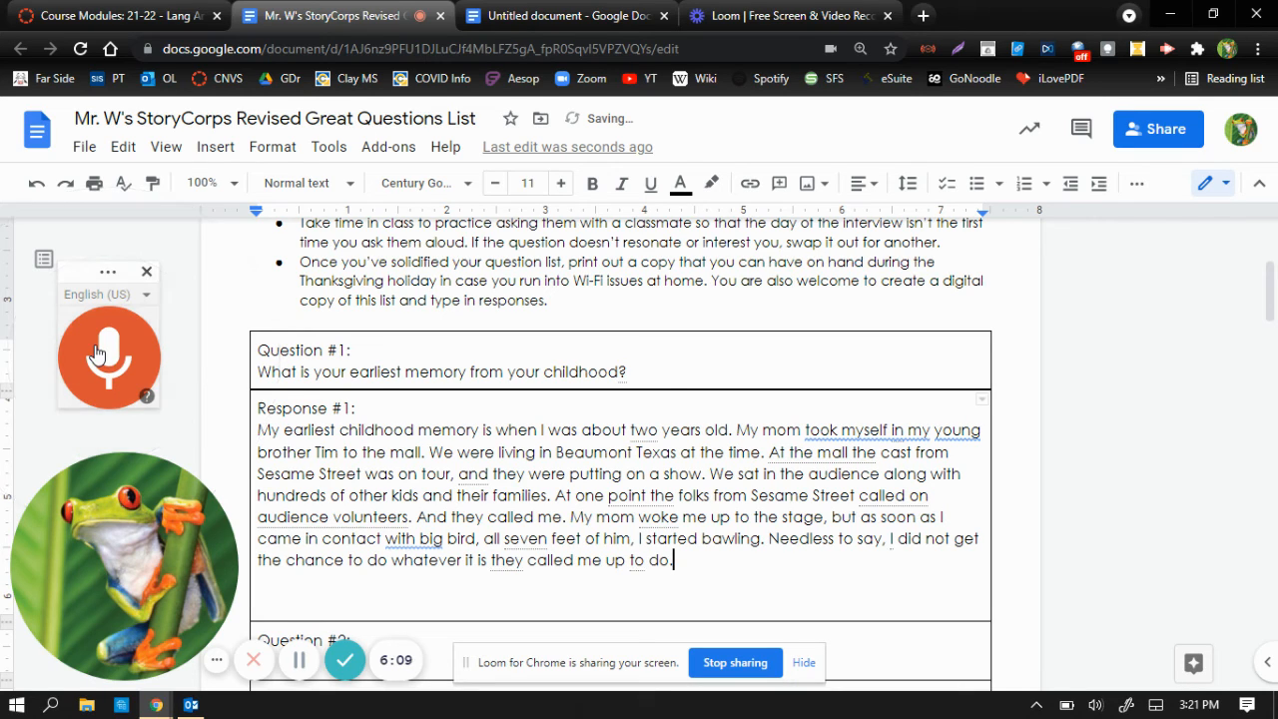
pyautogui.click(98, 351)
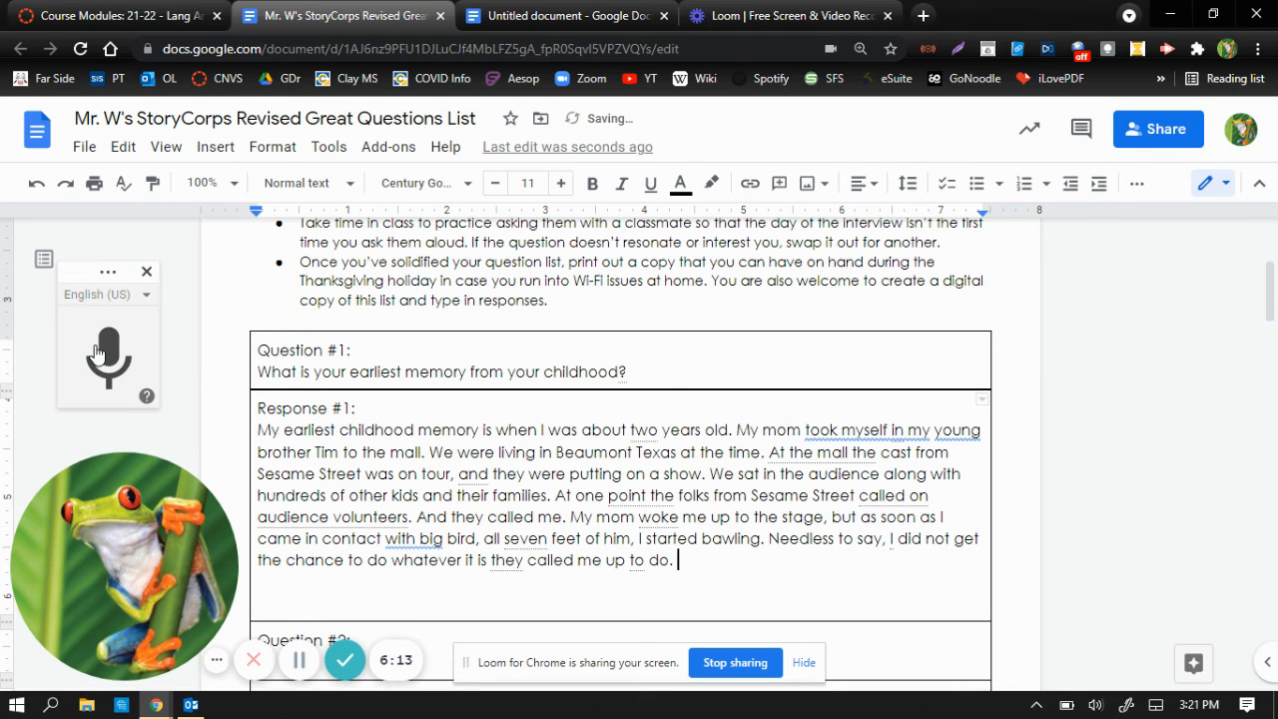